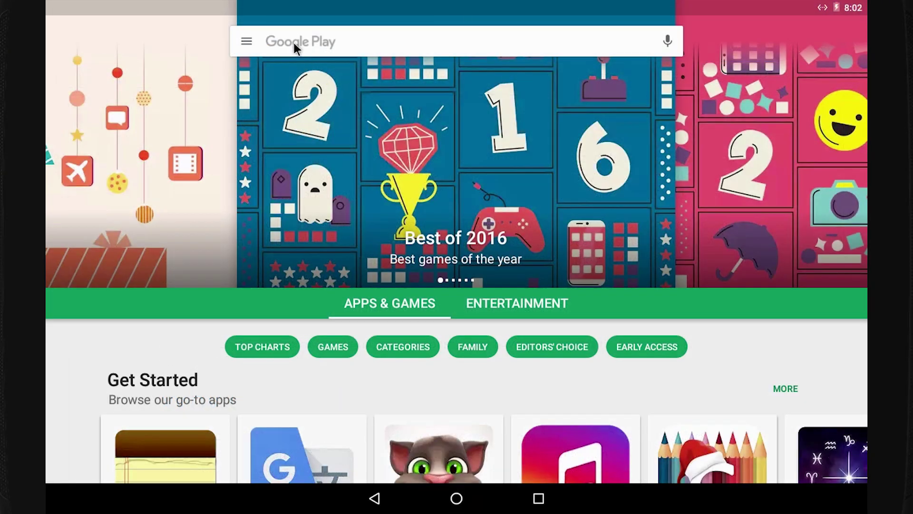
# Search the Play Store for 'microsoft word' and install the Microsoft Word app.
pyautogui.click(294, 43)
pyautogui.write('microsoft word')
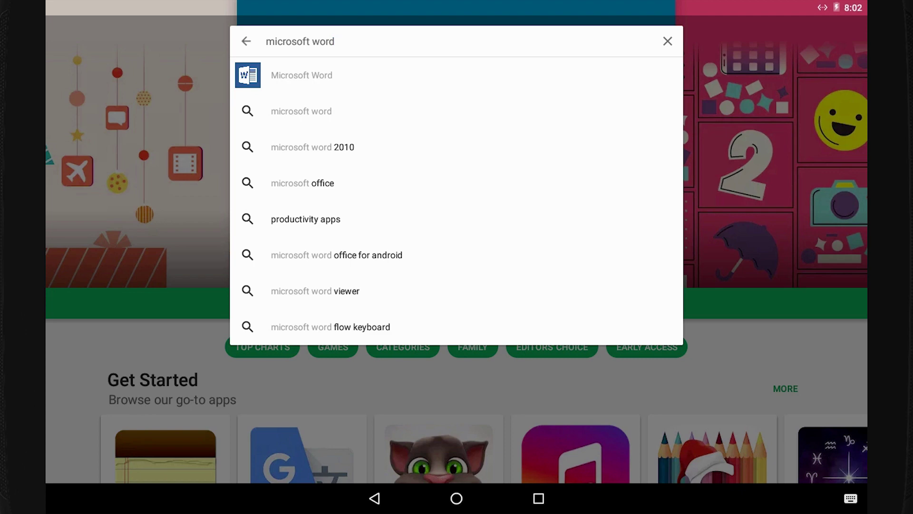
pyautogui.press('Return')
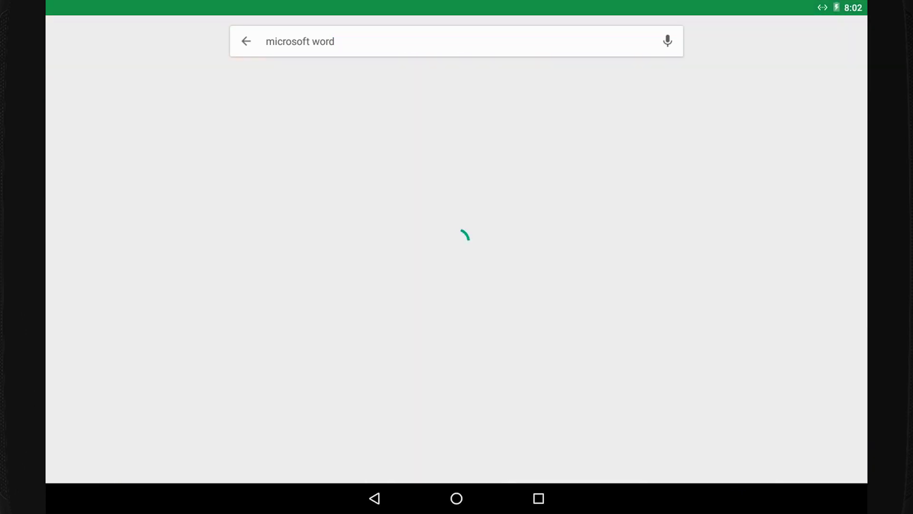
pyautogui.click(194, 144)
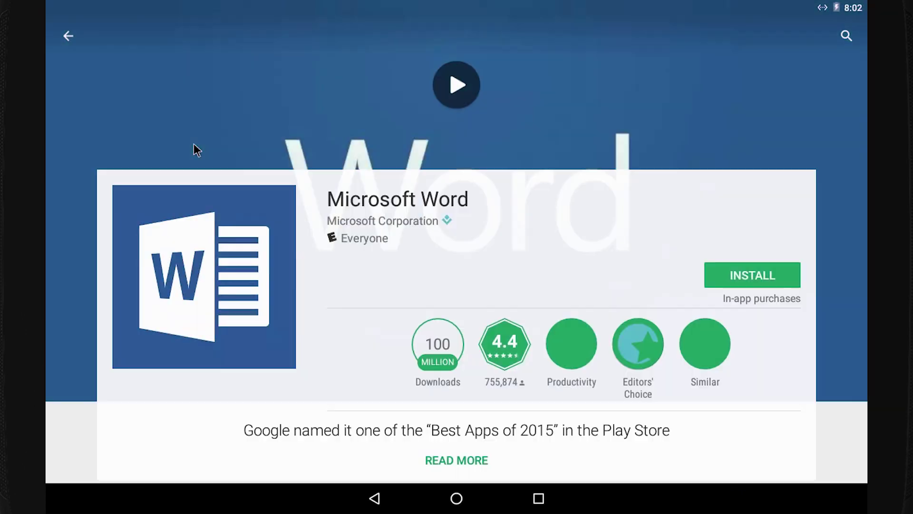
pyautogui.click(753, 269)
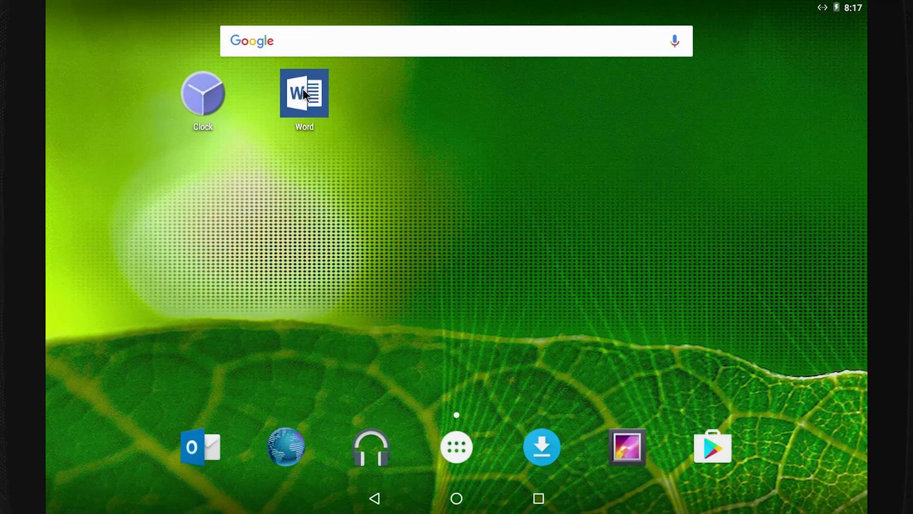
# Launch Word, sign in with the work account e-mail, and start using Word.
pyautogui.click(303, 91)
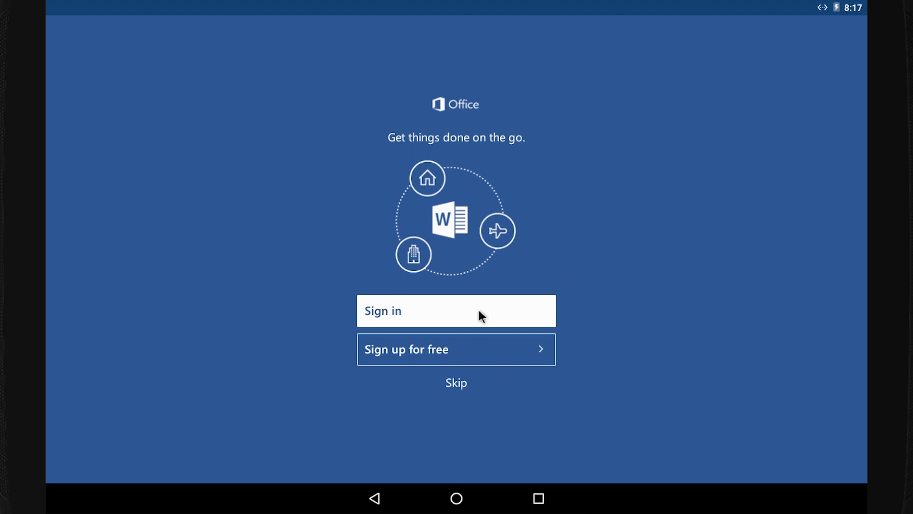
pyautogui.click(477, 308)
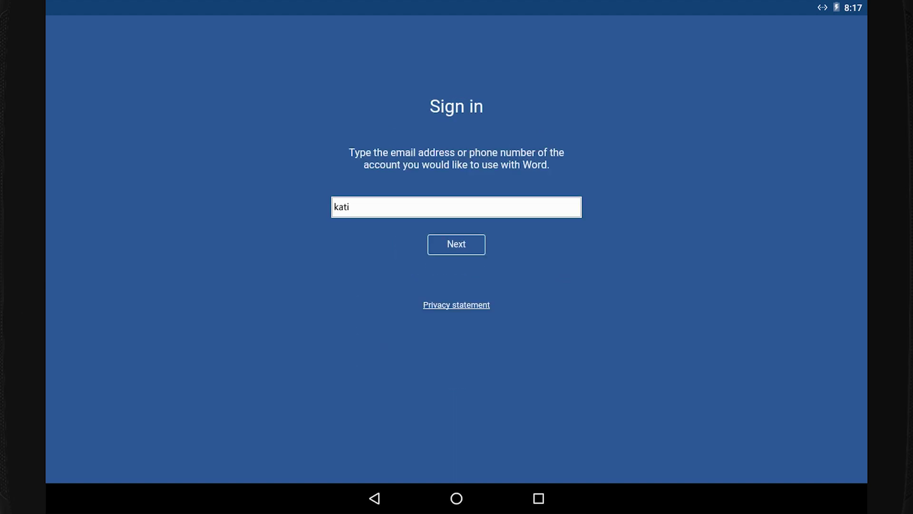
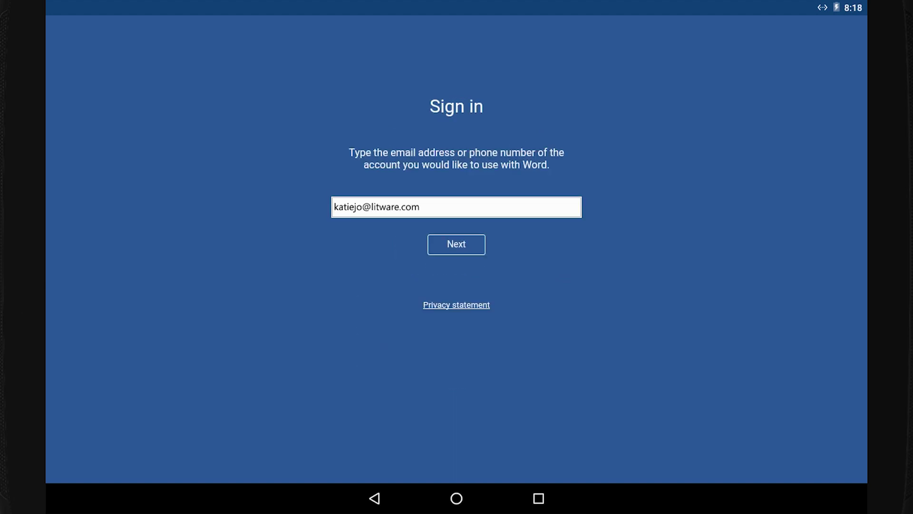
pyautogui.press('Return')
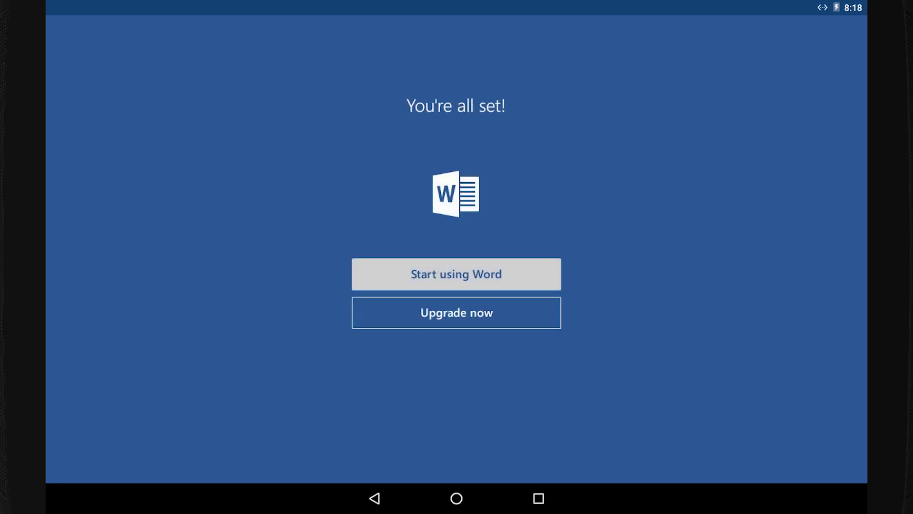
pyautogui.click(458, 271)
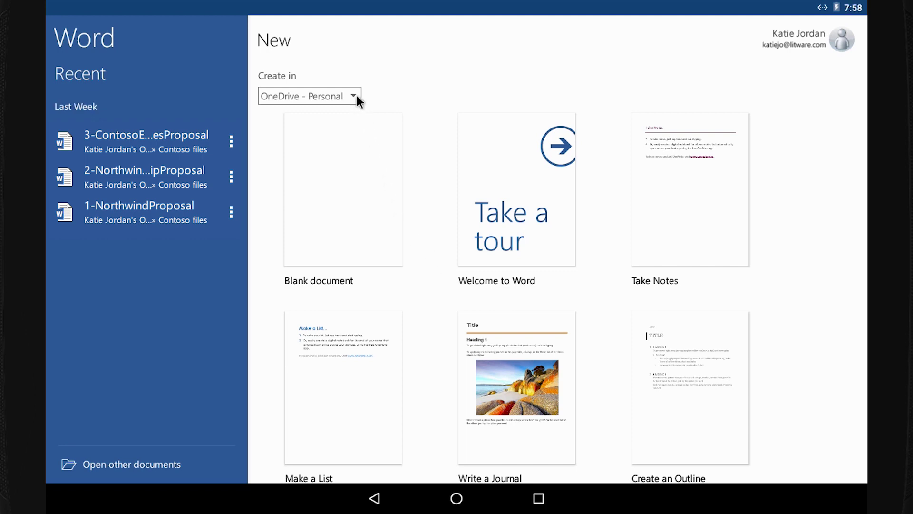
# Create a Blank document with OneDrive - Personal as its location.
pyautogui.click(354, 96)
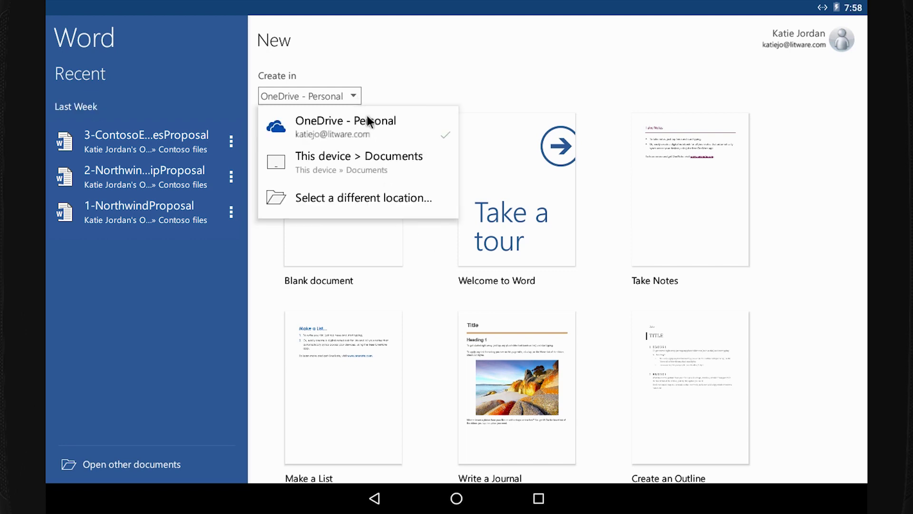
pyautogui.click(368, 116)
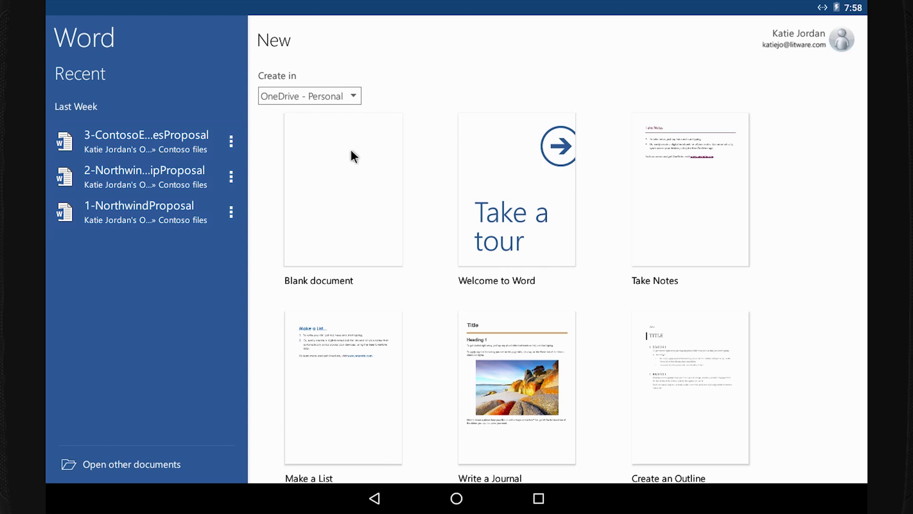
pyautogui.click(347, 174)
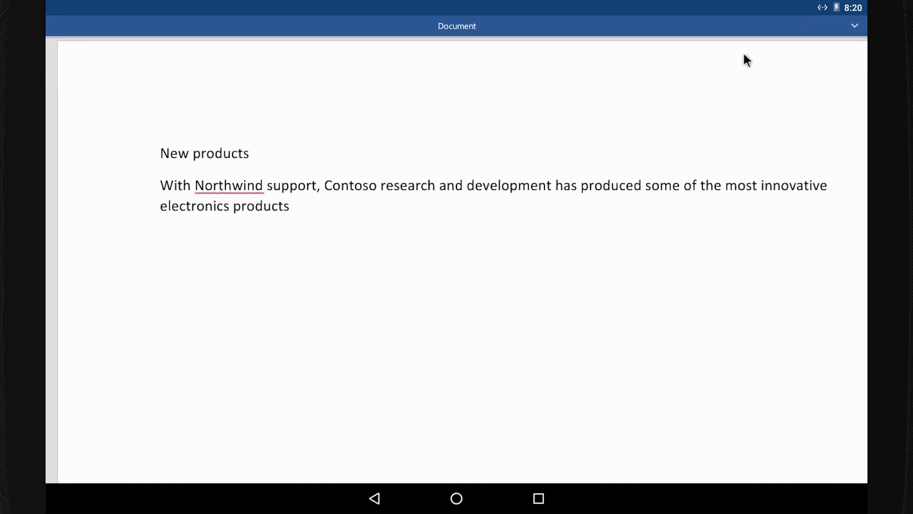
# Apply the Heading 1 style to the 'New products' line from the Home tab's Styles.
pyautogui.click(853, 25)
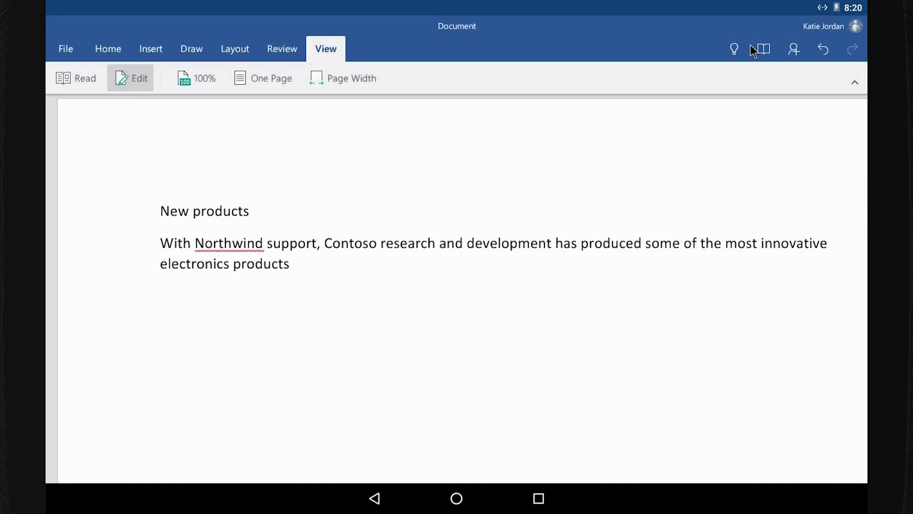
pyautogui.click(109, 48)
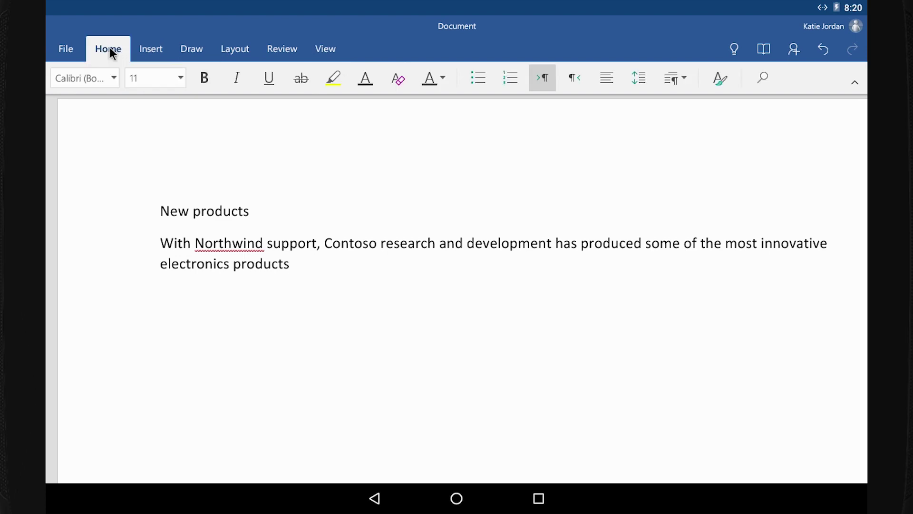
pyautogui.moveTo(162, 210); pyautogui.dragTo(247, 215)
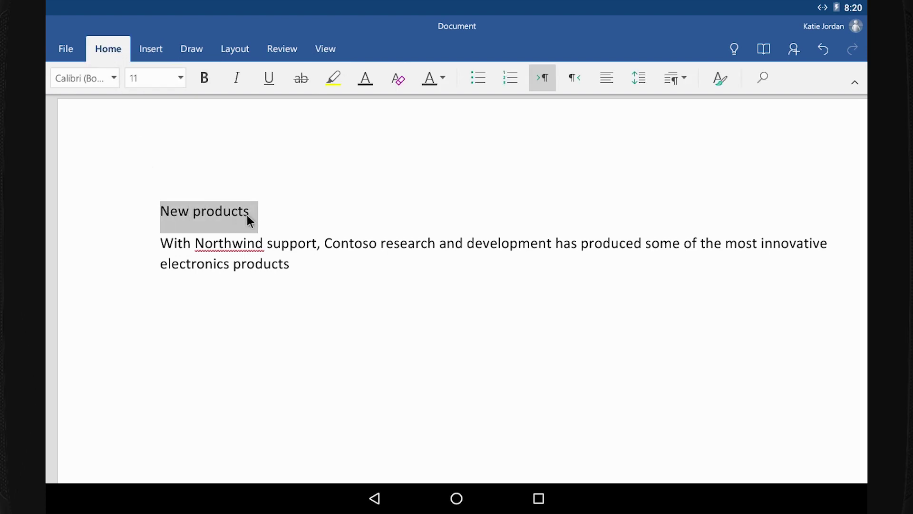
pyautogui.click(720, 80)
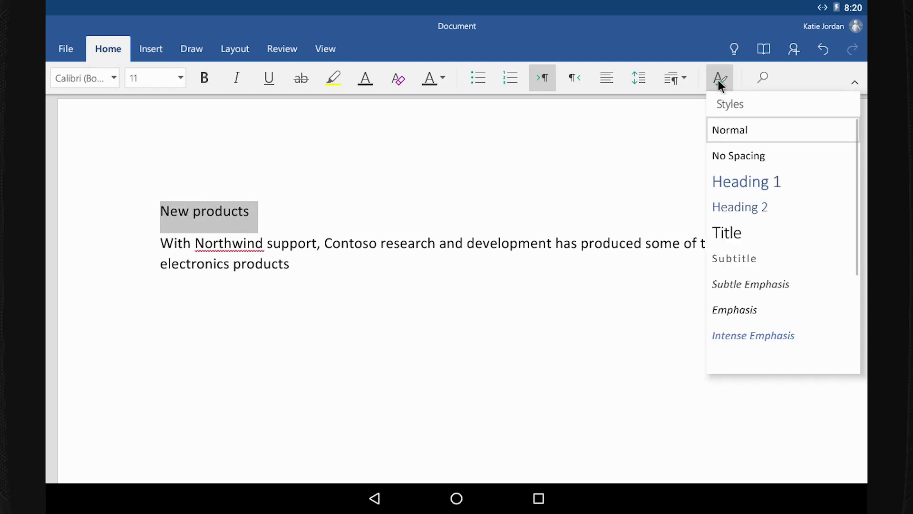
pyautogui.click(741, 185)
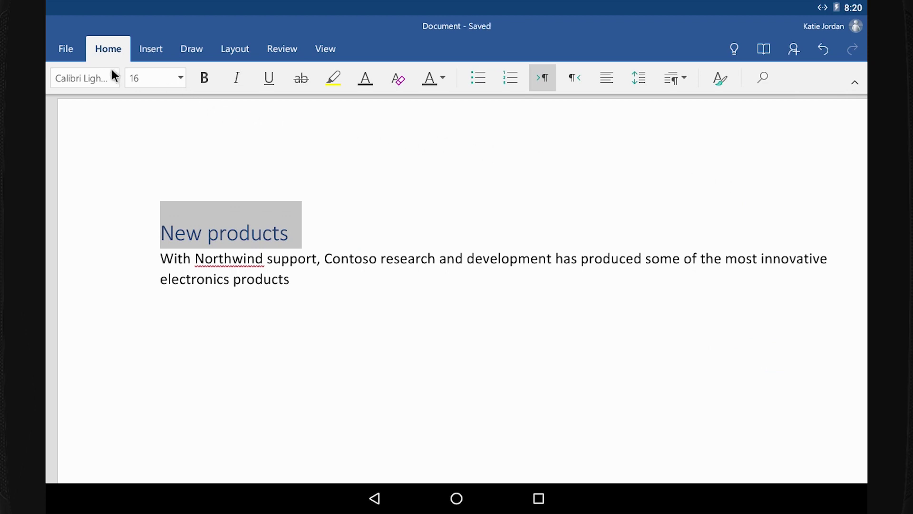
# Save the document as 'Northwind Proposal' in OneDrive and return to the document page.
pyautogui.click(66, 50)
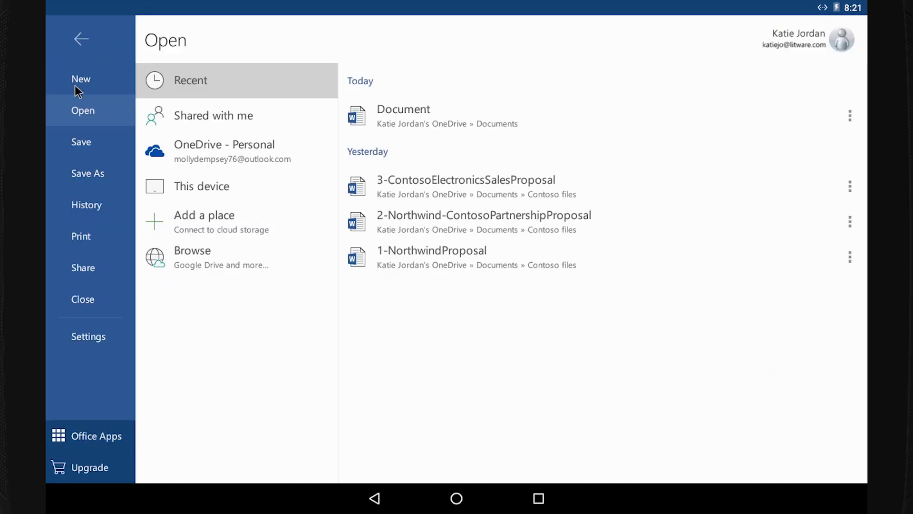
pyautogui.click(106, 143)
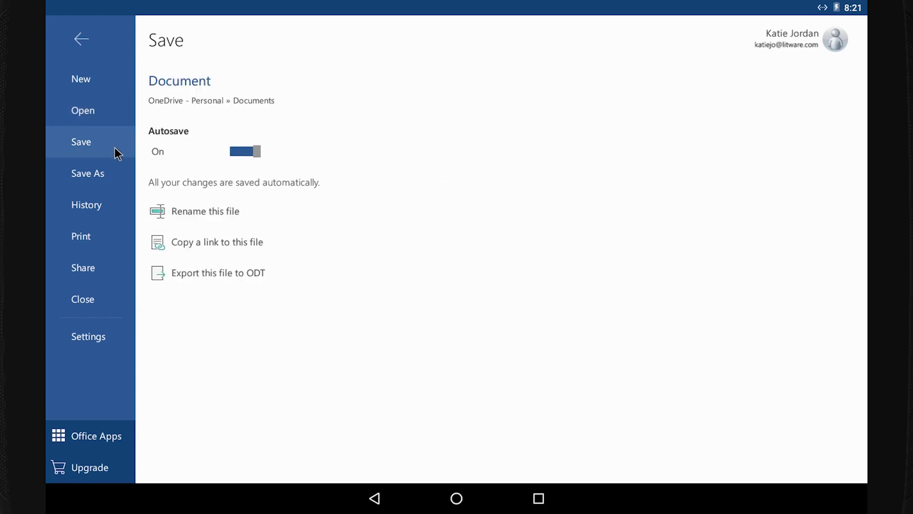
pyautogui.click(209, 220)
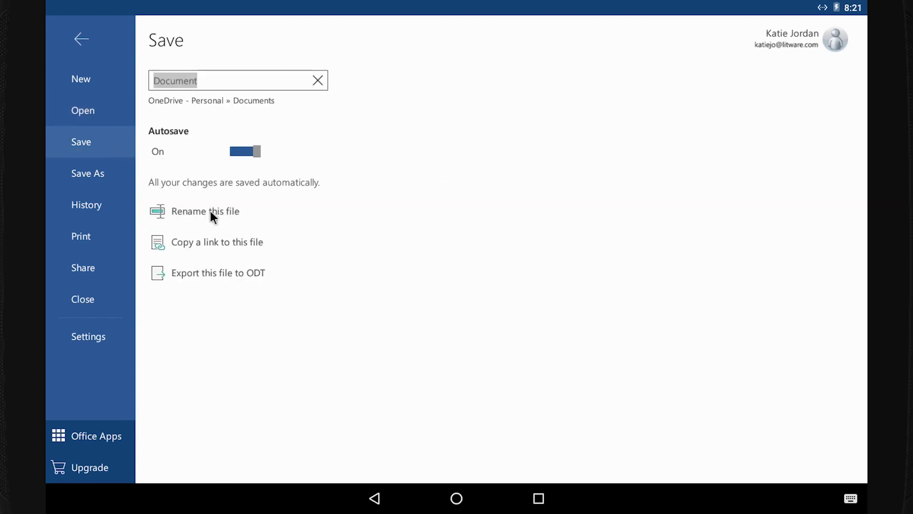
pyautogui.write('Northwin')
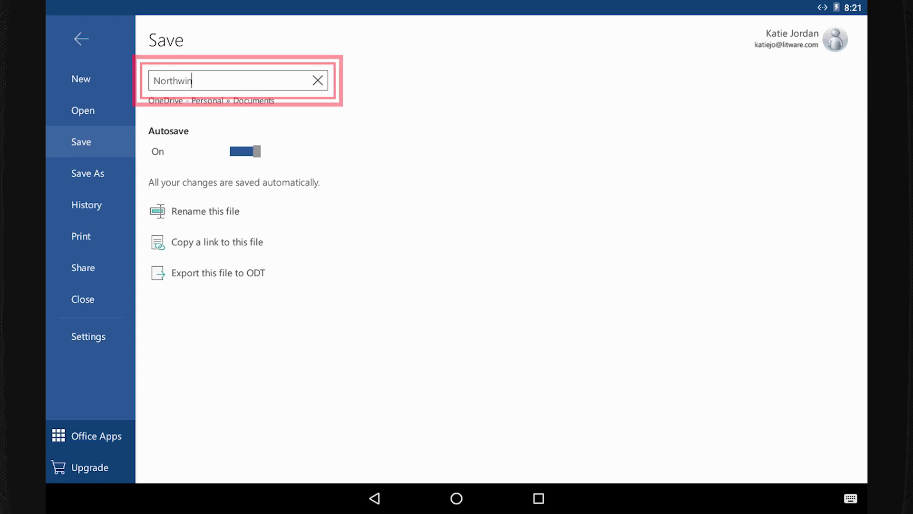
pyautogui.write('d Proposal')
pyautogui.press('Return')
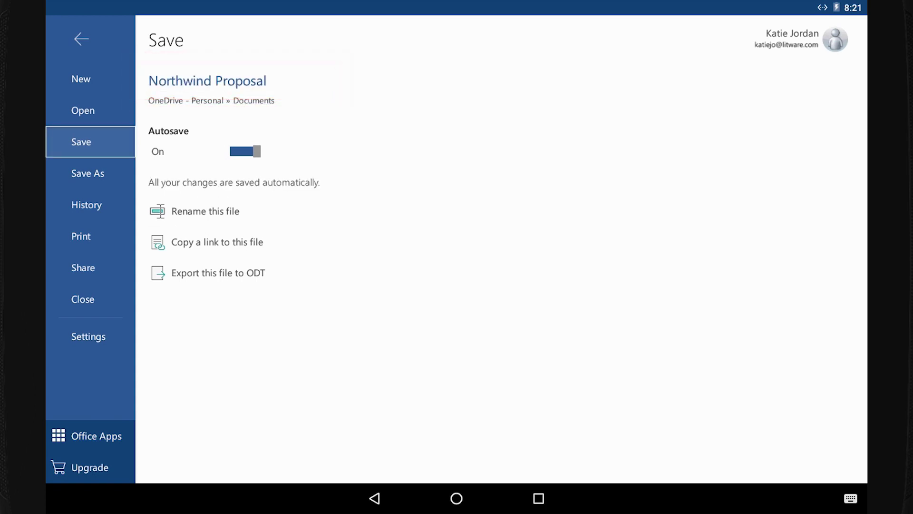
pyautogui.click(96, 175)
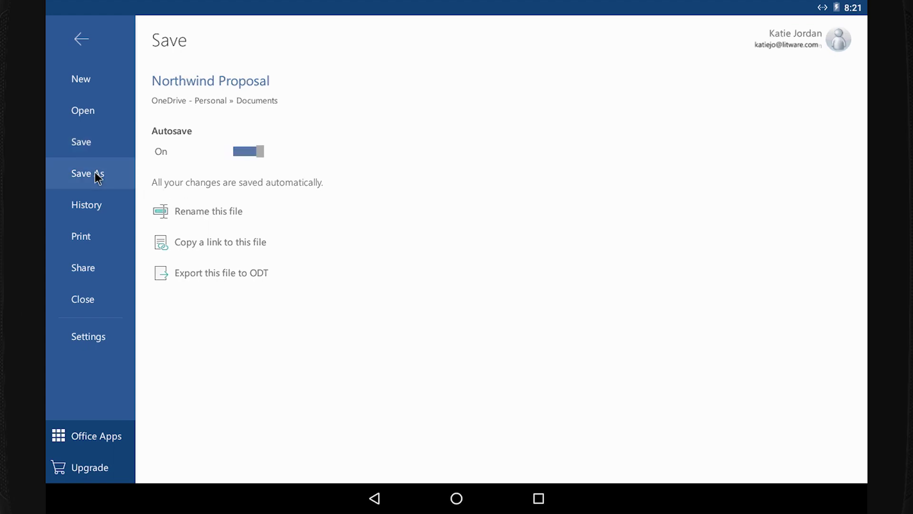
pyautogui.click(80, 40)
# End the electronics products sentence with 'of the past 40 years.' and open the sharing options.
pyautogui.click(297, 279)
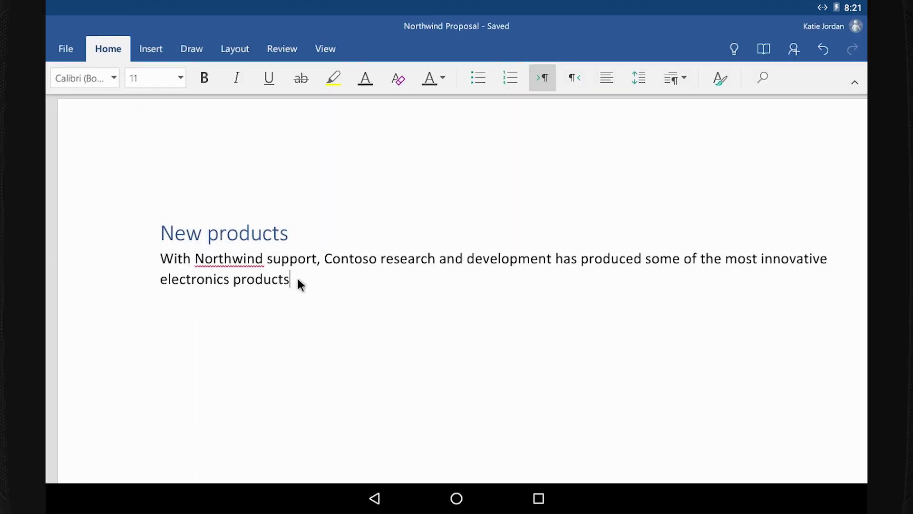
pyautogui.write('of the past 40 years.')
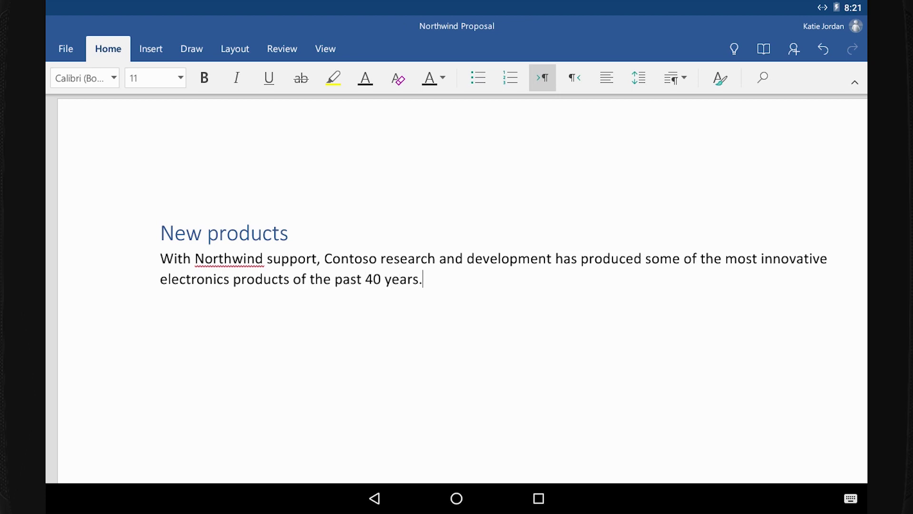
pyautogui.press('Up')
pyautogui.press('Up')
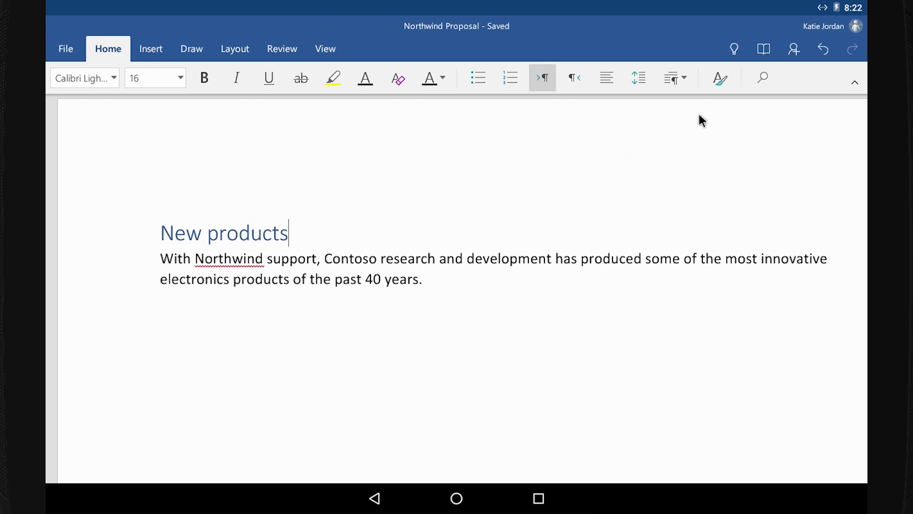
pyautogui.click(796, 51)
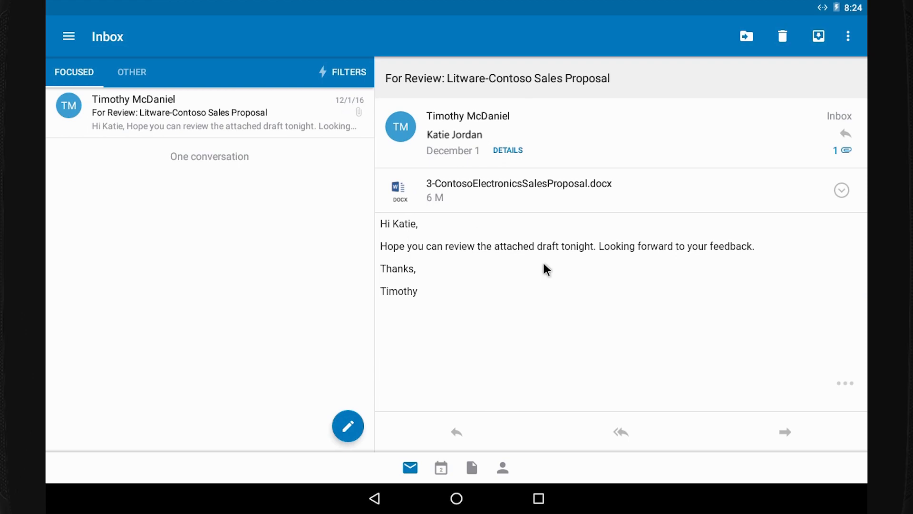
# Open the 3-ContosoElectronicsSalesProposal.docx email attachment in Word.
pyautogui.click(496, 191)
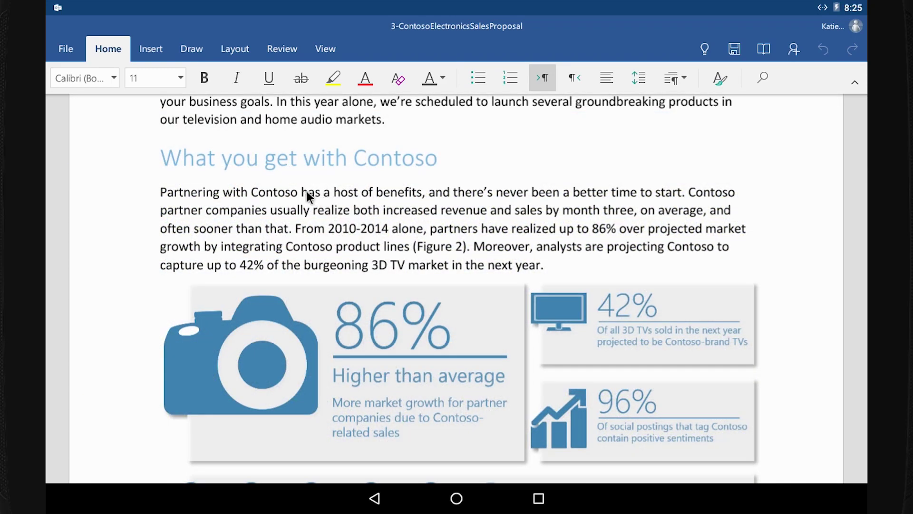
# Replace 'has' with 'provides' and 'month three' with 'the third month'.
pyautogui.doubleClick(310, 192)
pyautogui.write('provides')
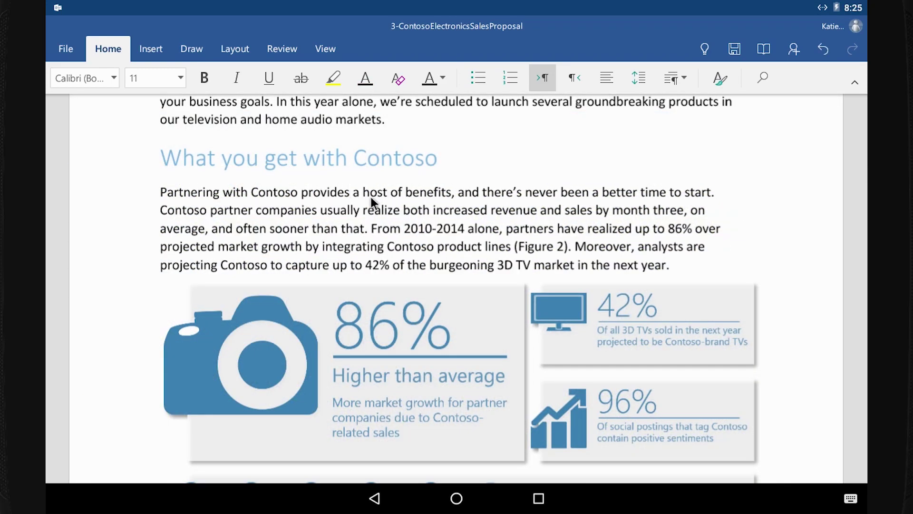
pyautogui.moveTo(613, 211); pyautogui.dragTo(639, 214)
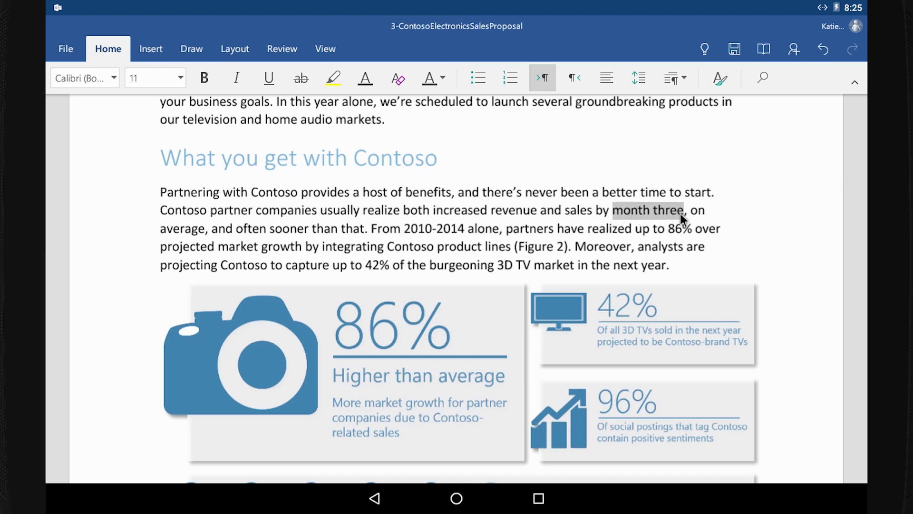
pyautogui.write('the third ')
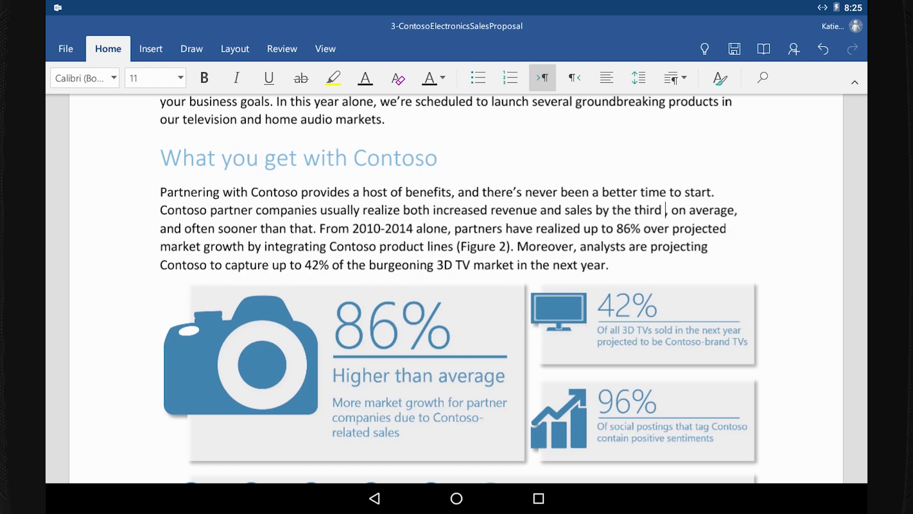
pyautogui.write('month')
# Make the Figure 2 label bold italic, then select the 2010-2014 market growth statement.
pyautogui.scroll(-5, 661, 214)
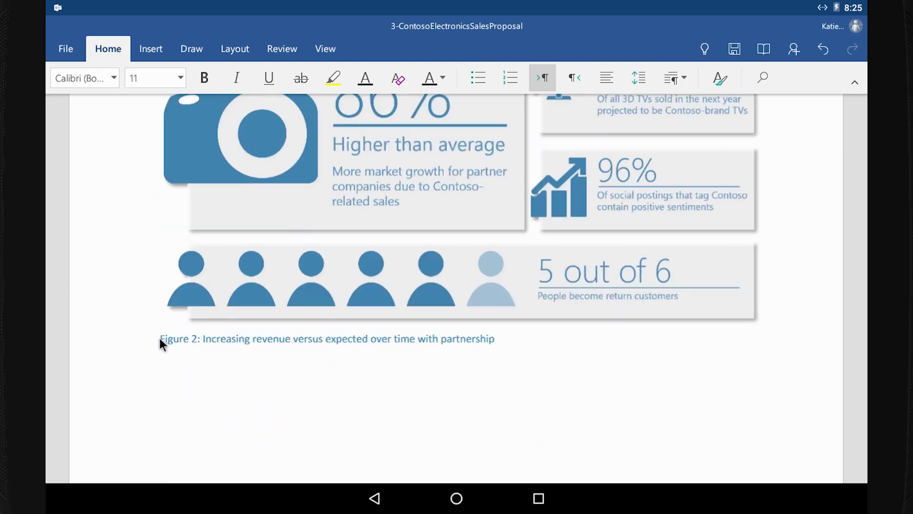
pyautogui.click(204, 78)
pyautogui.click(238, 78)
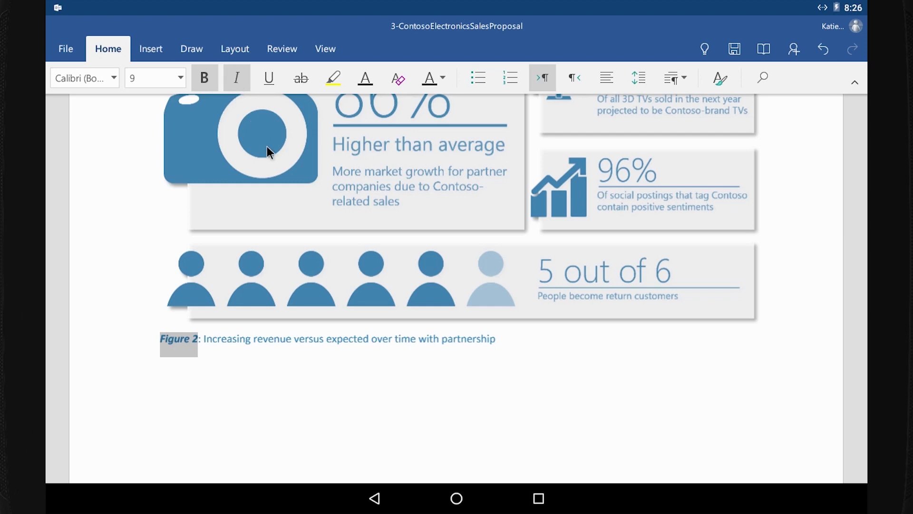
pyautogui.scroll(5, 271, 199)
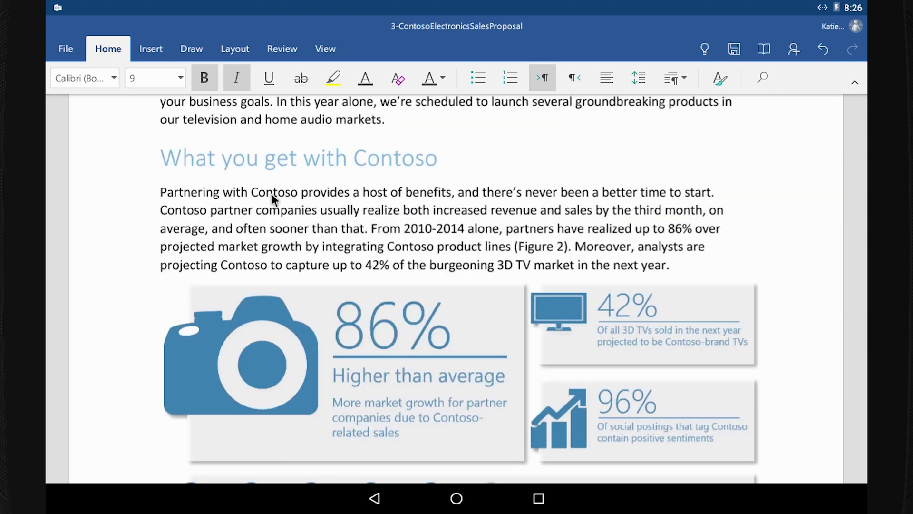
pyautogui.moveTo(366, 230); pyautogui.dragTo(293, 253)
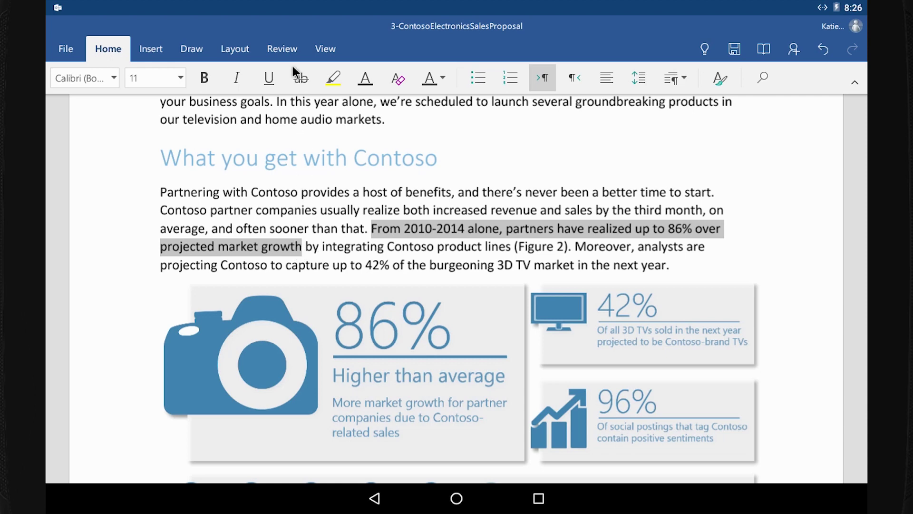
# Add the comment 'These are the latest research numbers, right?' to the selected growth statement.
pyautogui.click(282, 51)
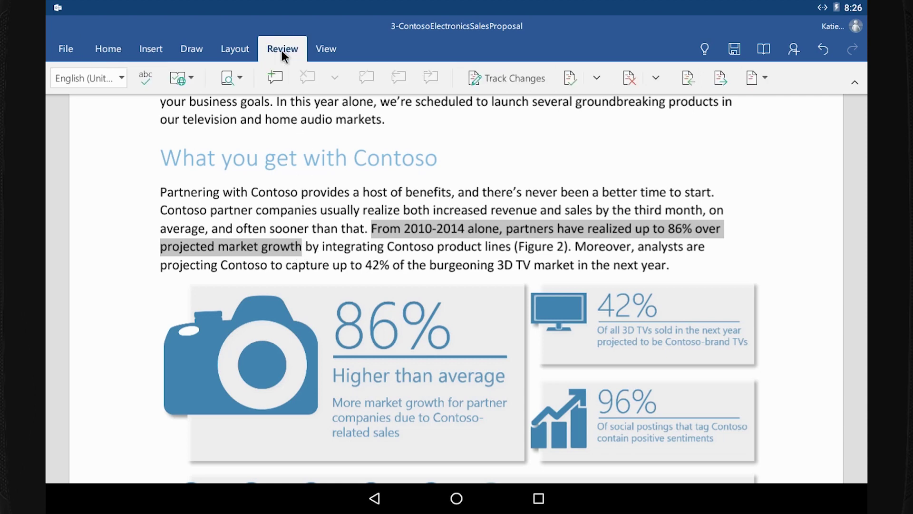
pyautogui.click(277, 79)
pyautogui.write('These ar')
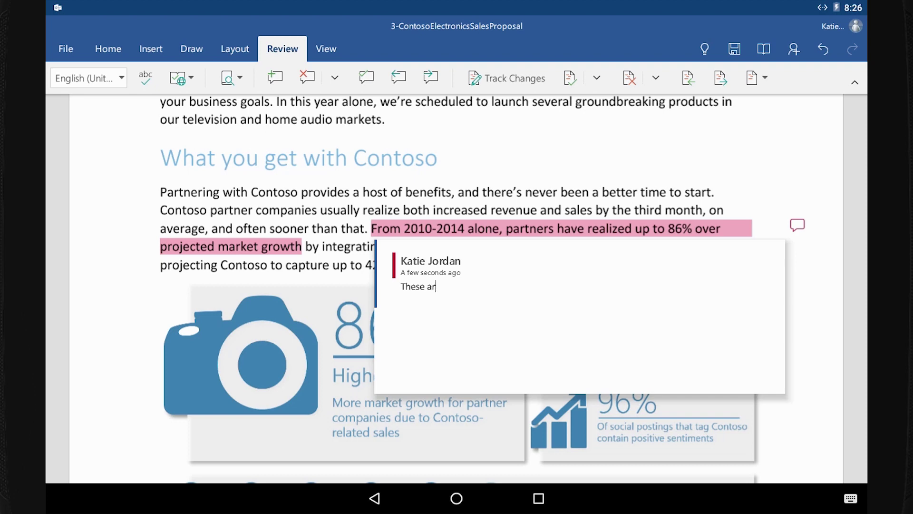
pyautogui.write('e the latest research numbers, right?')
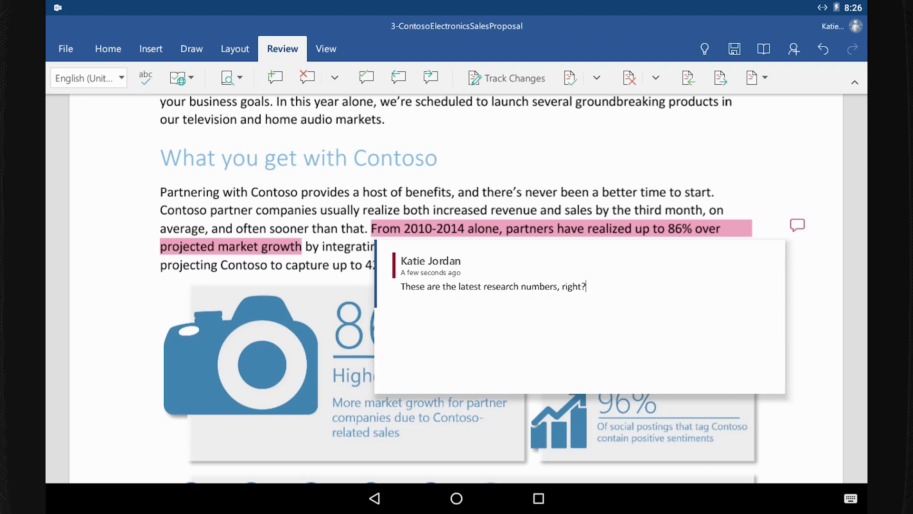
pyautogui.click(652, 177)
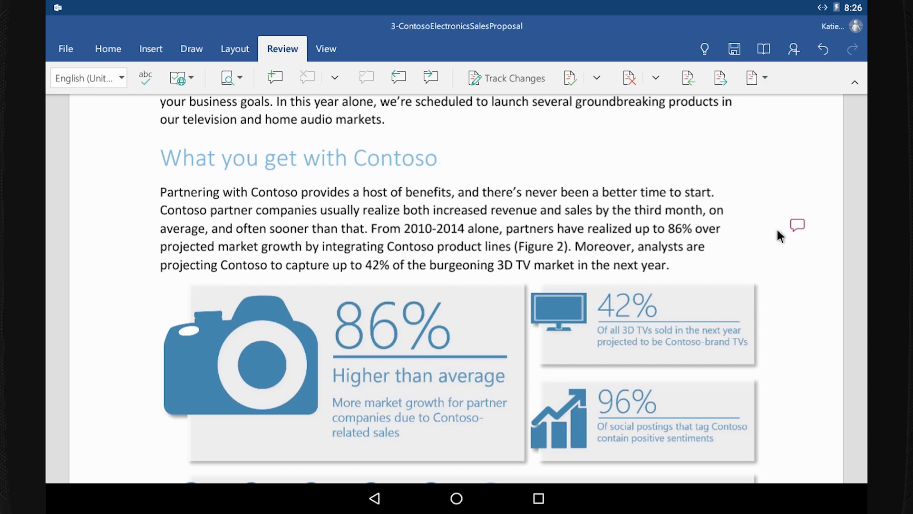